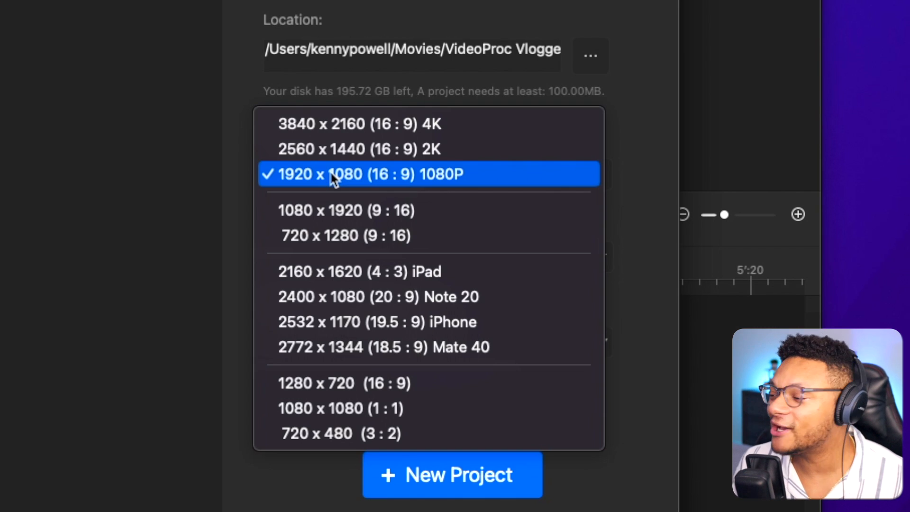
Set the new project's video resolution to 1920 x 1080 (16 : 9) 1080P and its frame rate to 30.
left_click(256, 174)
left_click(303, 251)
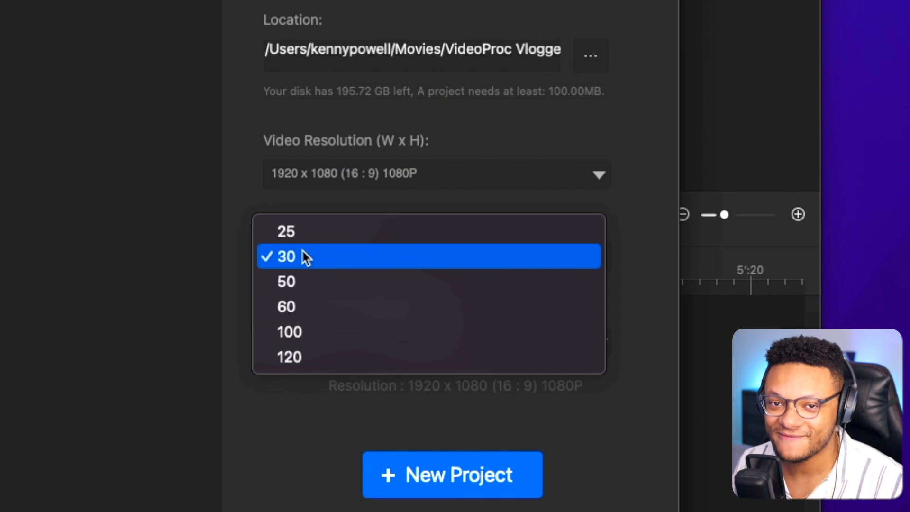
left_click(303, 250)
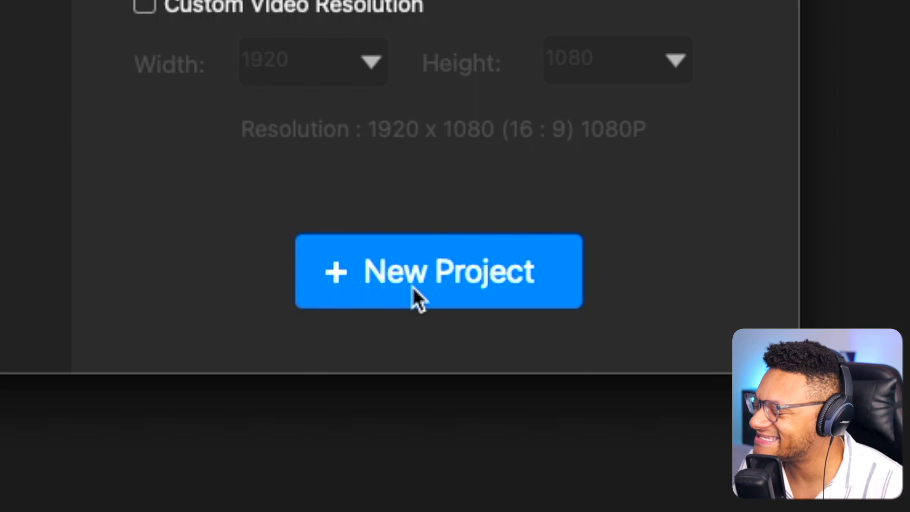
left_click(412, 287)
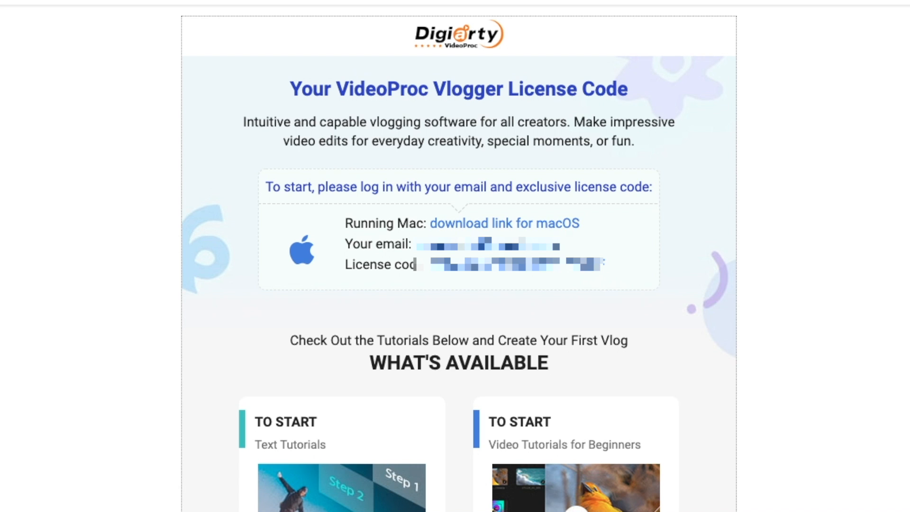
Copy the license code from the license e-mail and log in with it to activate the full version.
triple_click(416, 264)
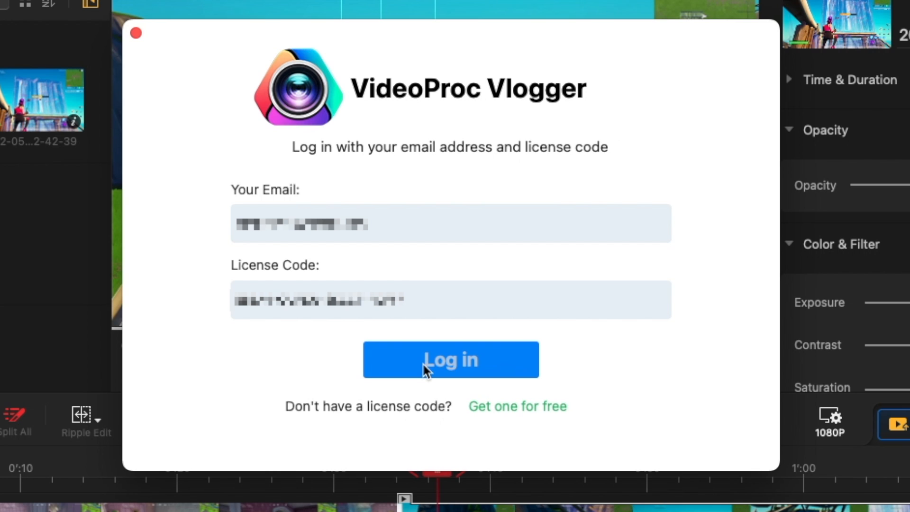
left_click(423, 364)
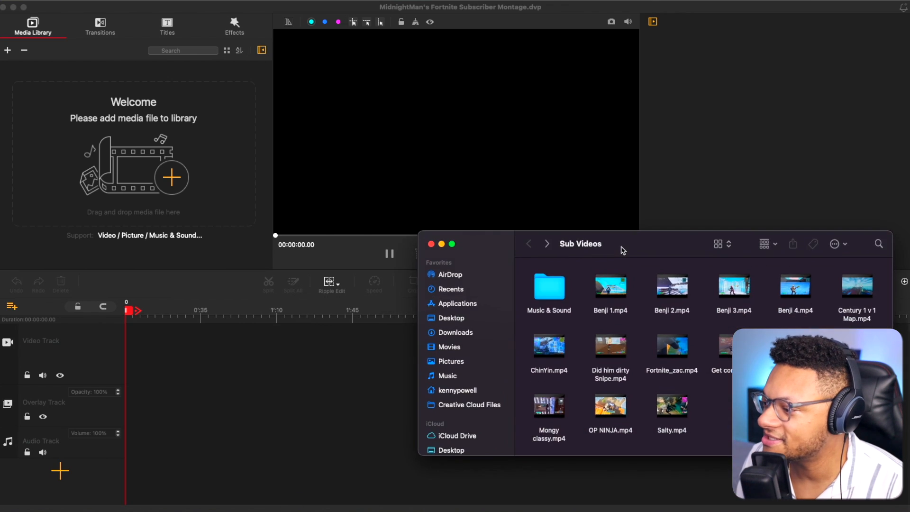
Import all the gameplay video files from the Sub Videos folder into the media library.
left_click_drag(620, 250, 481, 90)
left_click_drag(732, 280, 394, 117)
left_click(256, 140, "super")
left_click_drag(324, 127, 134, 198)
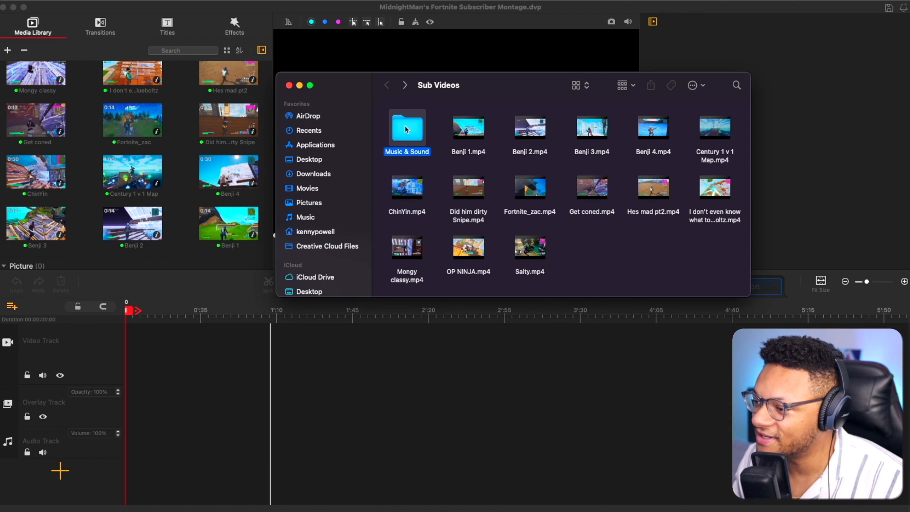
Import the four MP3 files from the Music & Sound folder into the media library.
double_click(406, 129)
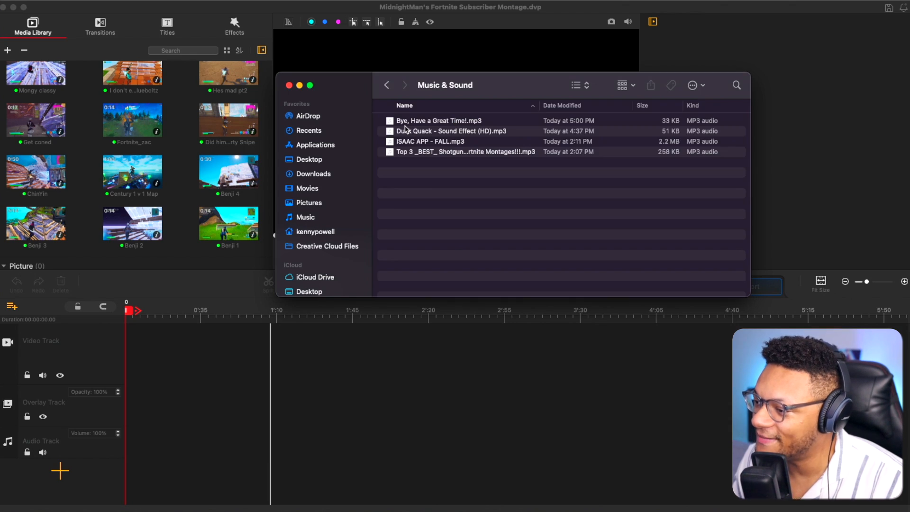
left_click(423, 156)
left_click(452, 121, "shift")
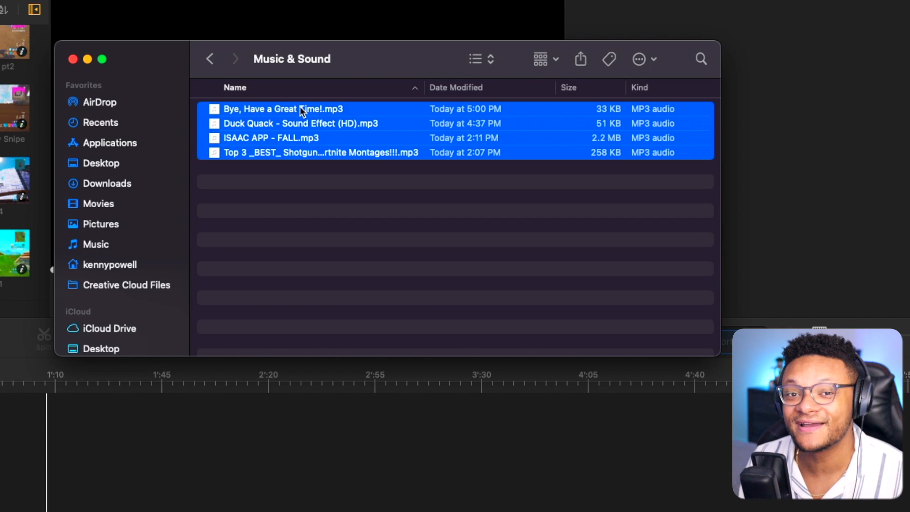
left_click_drag(302, 110, 0, 159)
left_click_drag(190, 213, 191, 213)
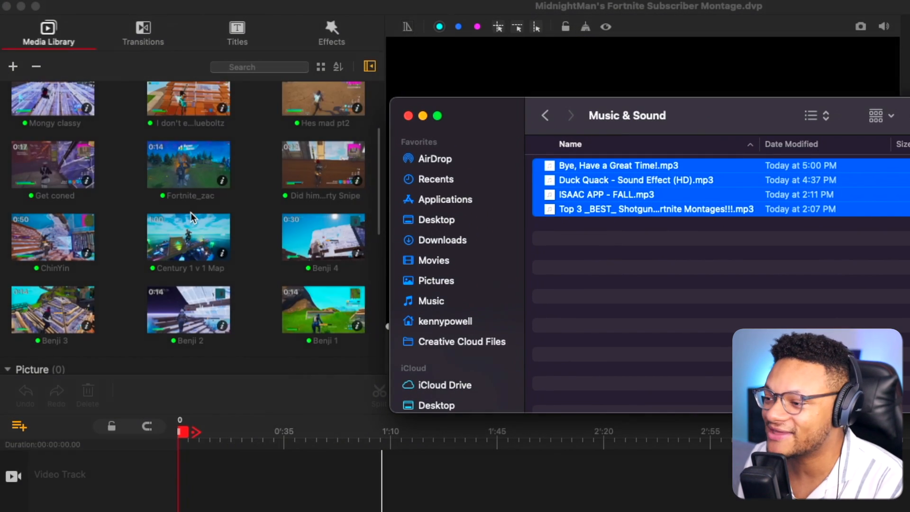
Place all the imported video clips on the video track.
scroll(175, 156, "down", 5)
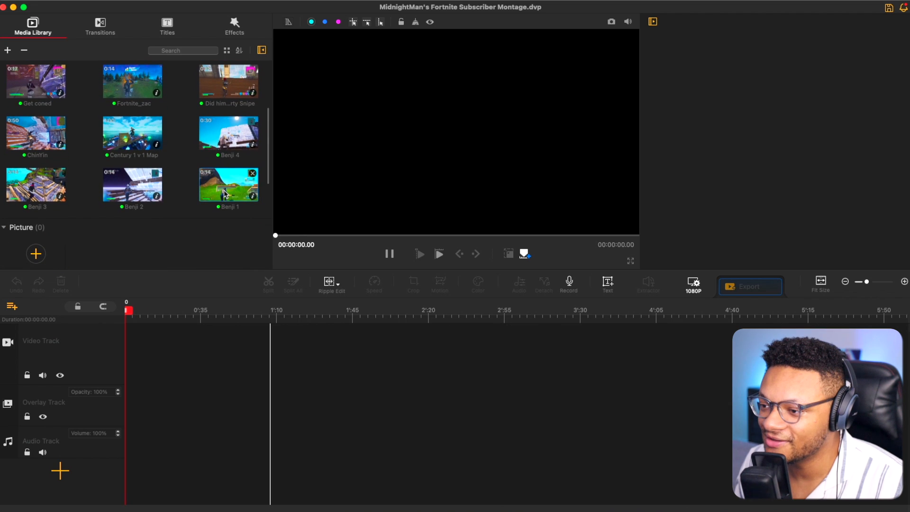
scroll(226, 195, "up", 5)
left_click(142, 110, "shift")
left_click_drag(142, 110, 140, 366)
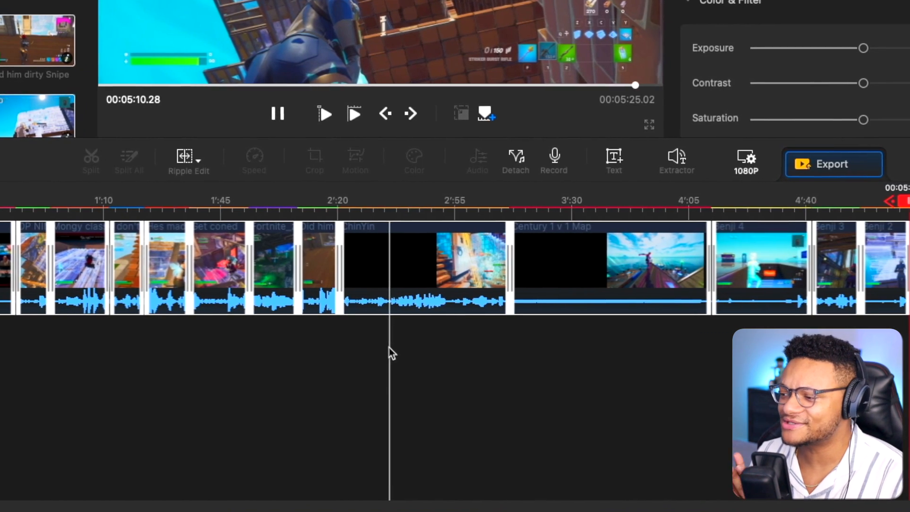
Reorder the video track to begin with Century 1 v 1 Map, Benji 4, OP NINJA and ChinYin, and trim the excess footage.
left_click(525, 278)
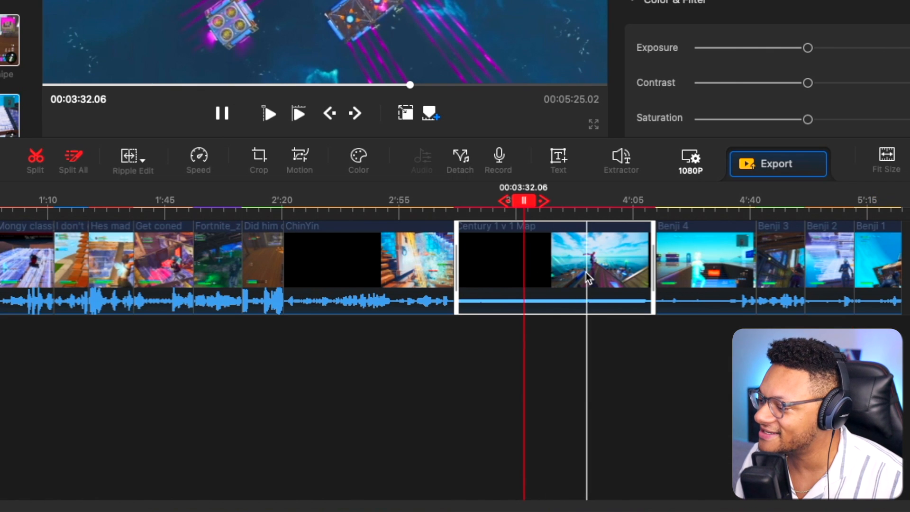
left_click_drag(587, 273, 237, 274)
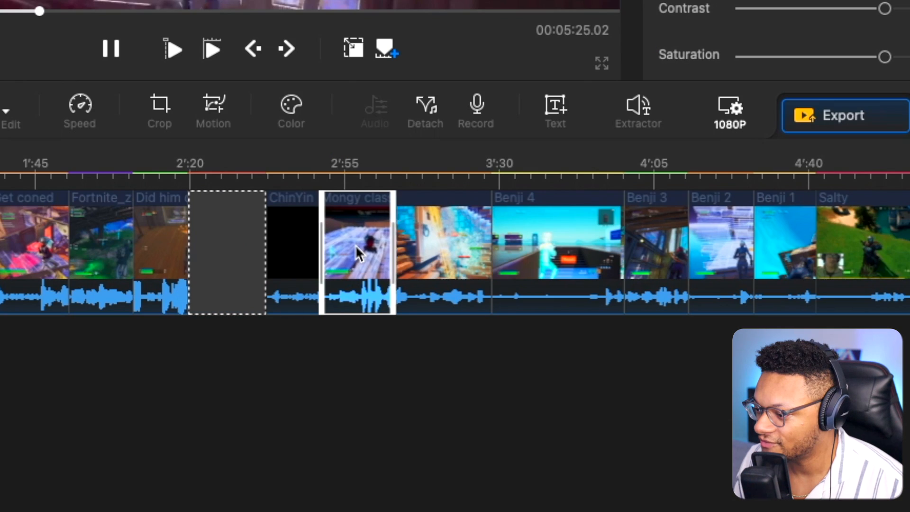
left_click_drag(354, 245, 450, 239)
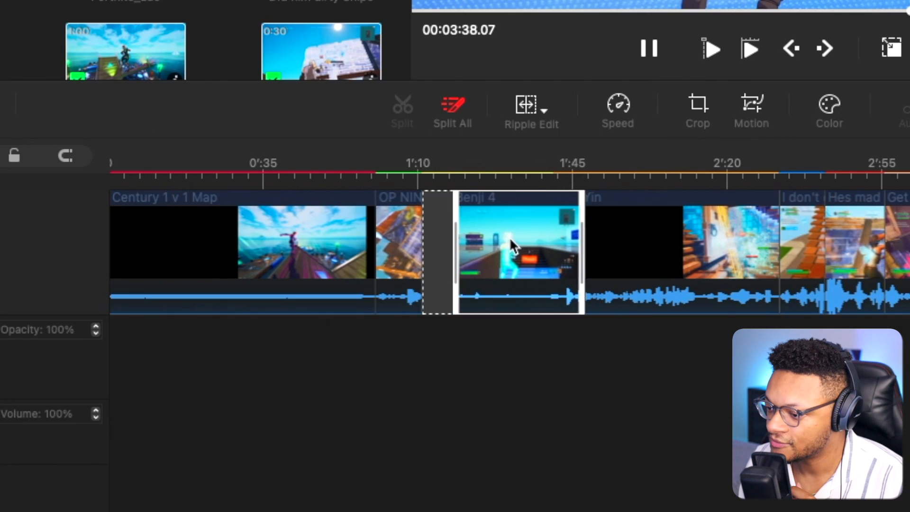
left_click_drag(510, 238, 424, 243)
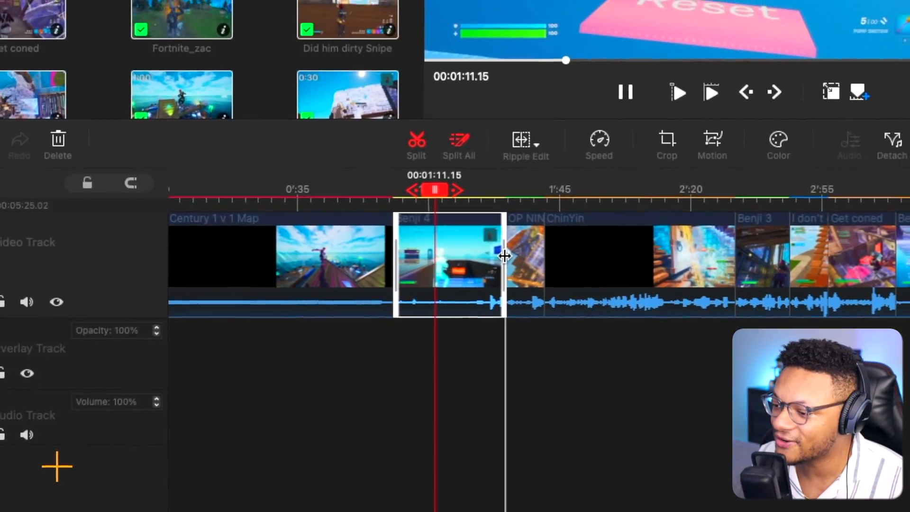
left_click_drag(500, 243, 448, 270)
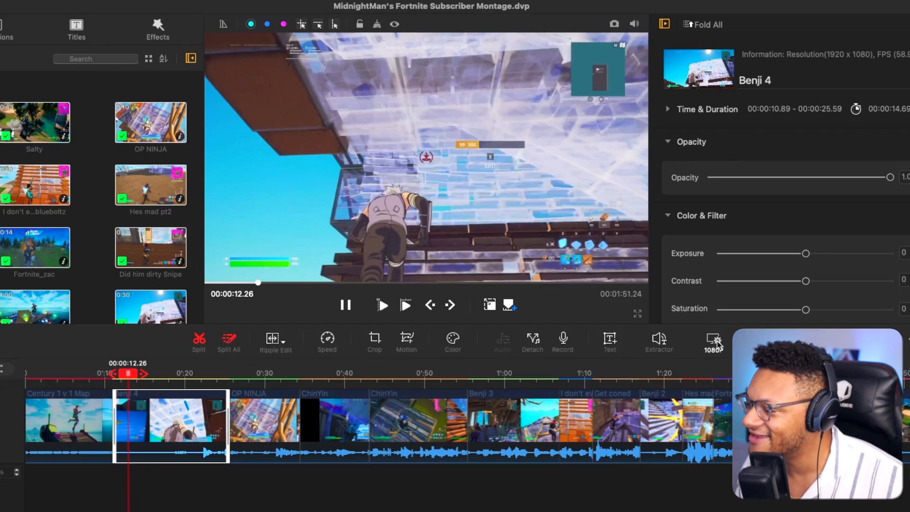
left_click(403, 264)
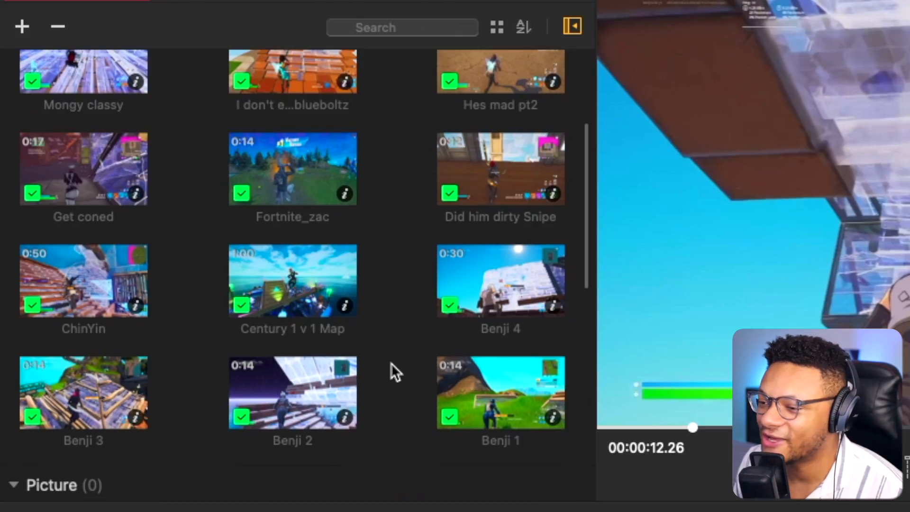
Add the ISAAC APP - FALL song to the audio track, starting at the beginning of the timeline.
scroll(391, 364, "down", 8)
scroll(392, 363, "down", 5)
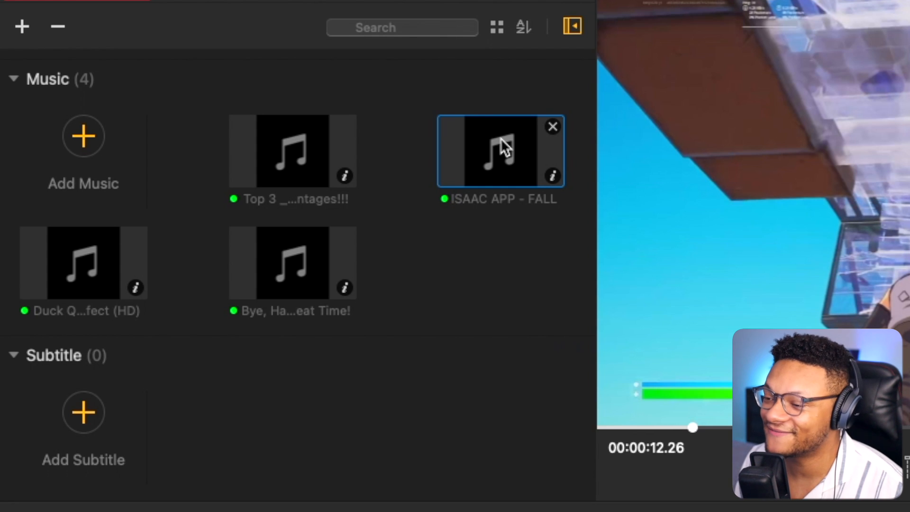
left_click_drag(494, 140, 135, 412)
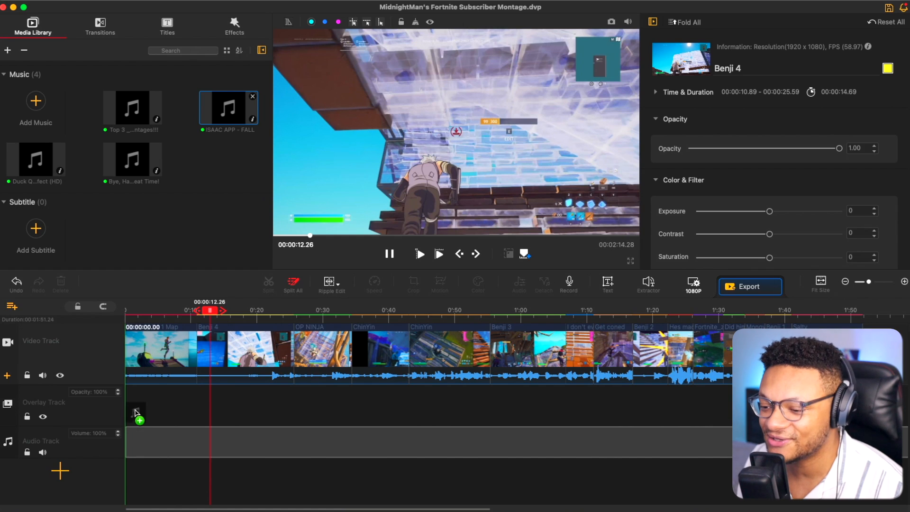
left_click_drag(131, 446, 281, 448)
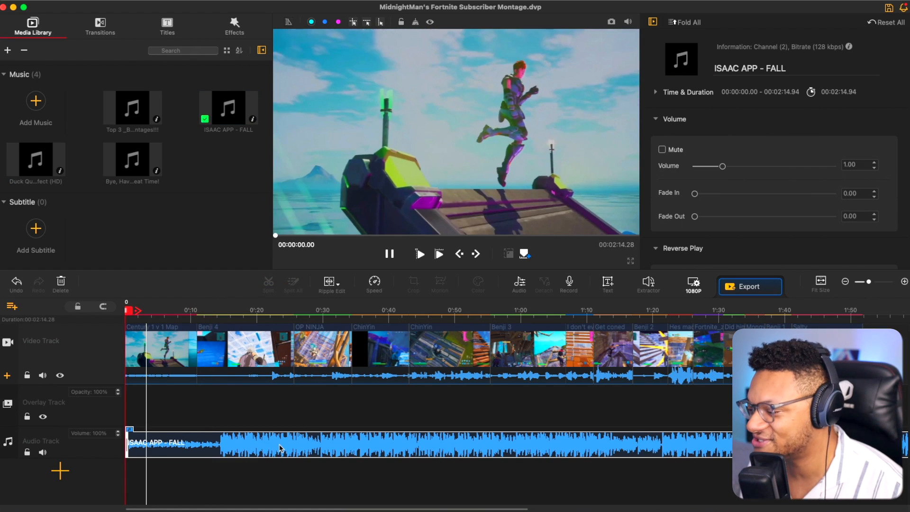
Mute the original sound of the opening Century 1 v 1 Map clip.
left_click(142, 347)
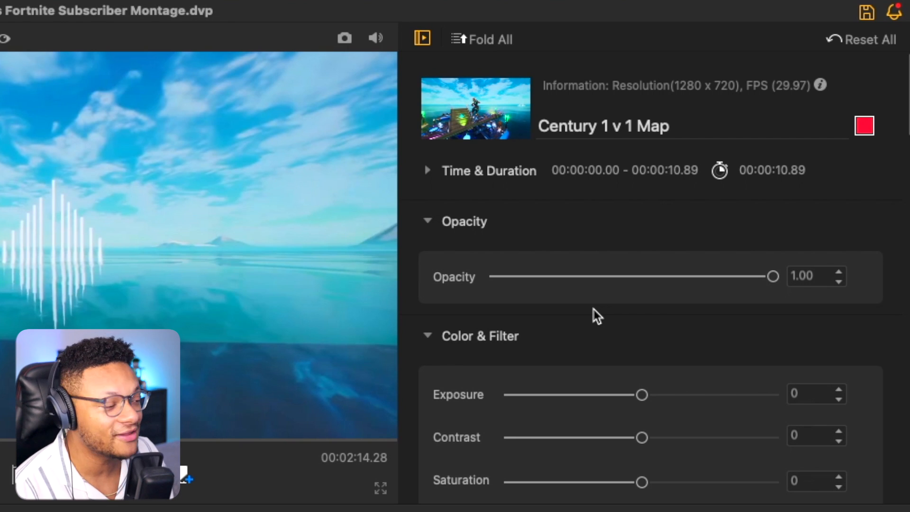
scroll(597, 316, "down", 10)
scroll(596, 314, "down", 5)
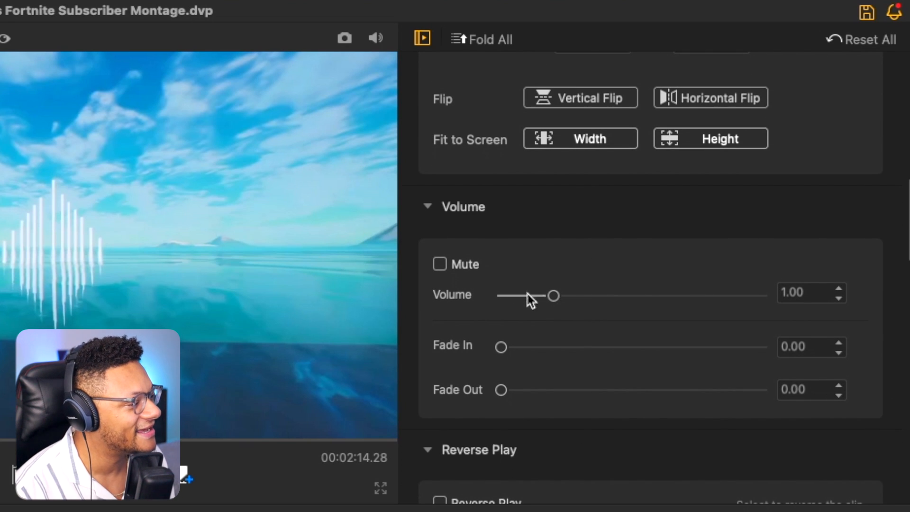
left_click(441, 264)
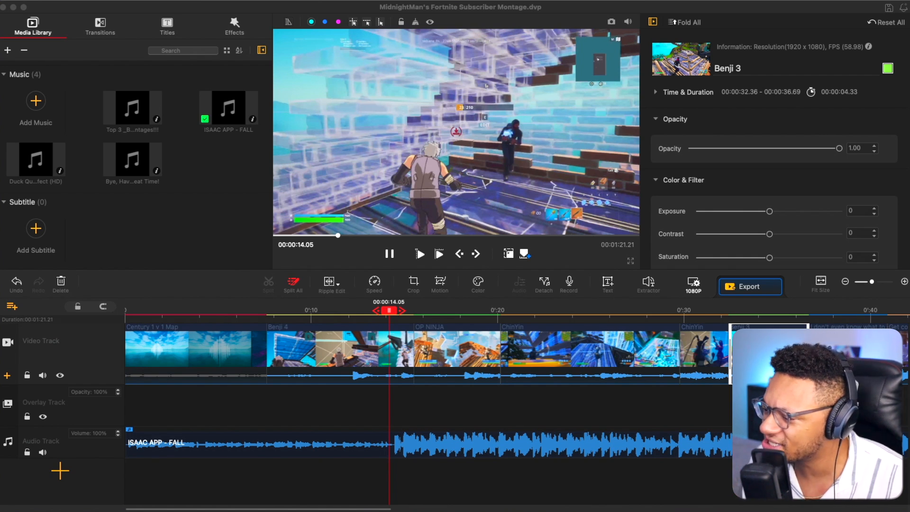
Split the Benji 4 clip at 00:00:14.03, just before the music gets louder.
left_click(380, 351)
left_click(168, 121)
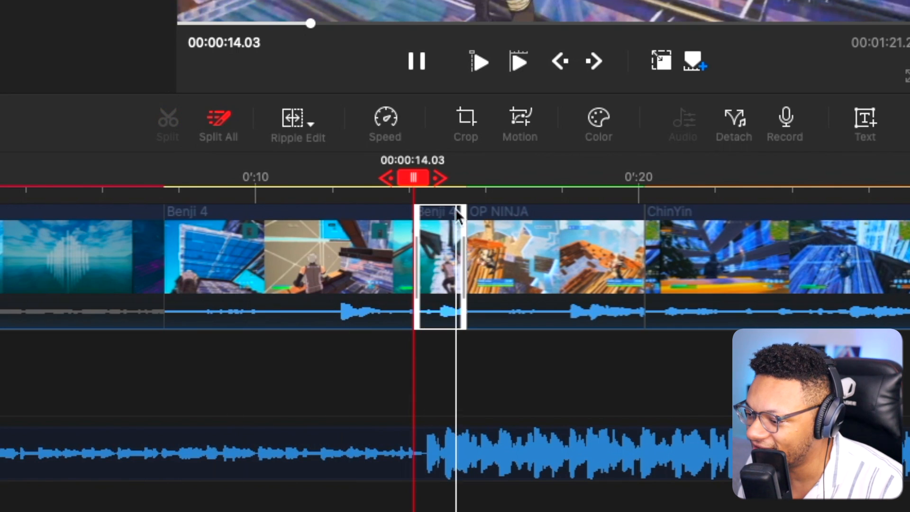
Choose the Montage speed preset for the second Benji 4 segment and preview it.
left_click(445, 261)
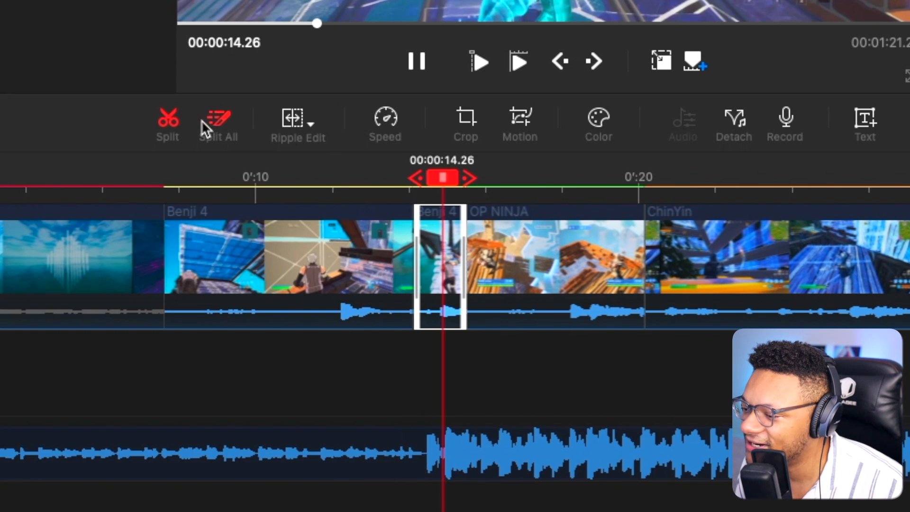
left_click(387, 118)
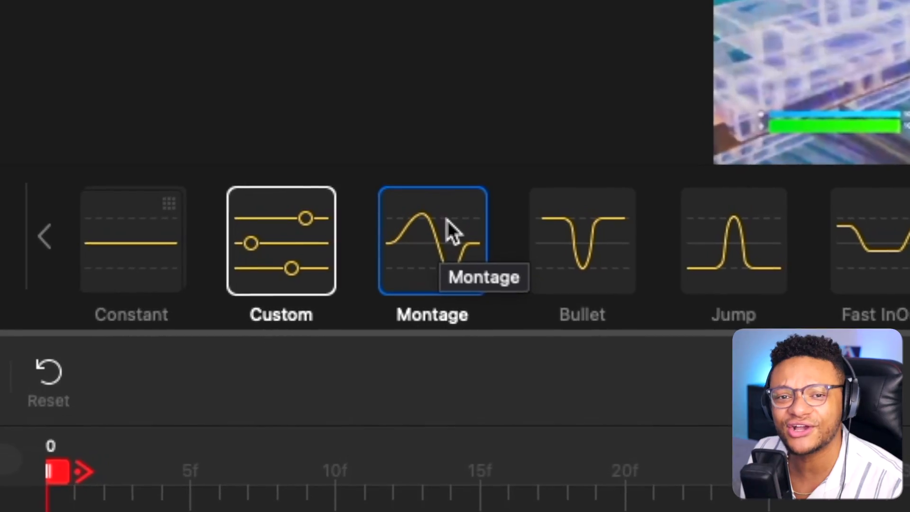
left_click(208, 208)
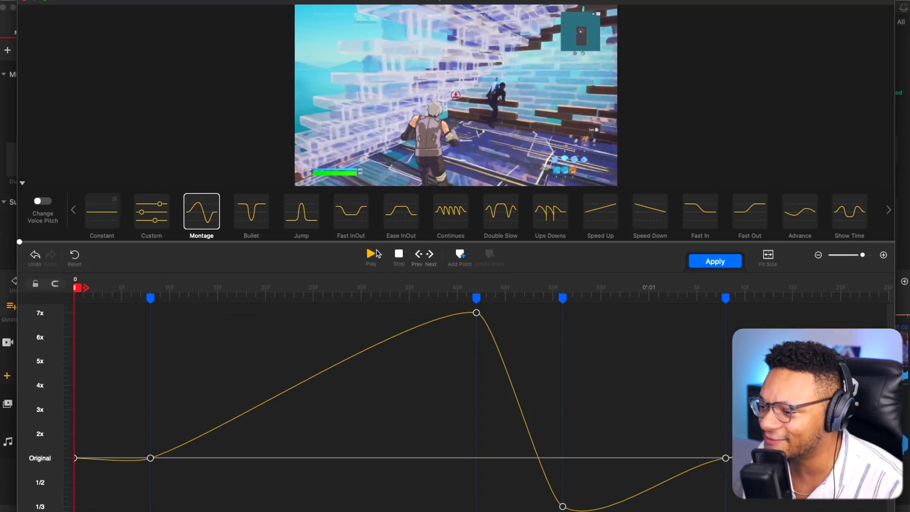
left_click(373, 256)
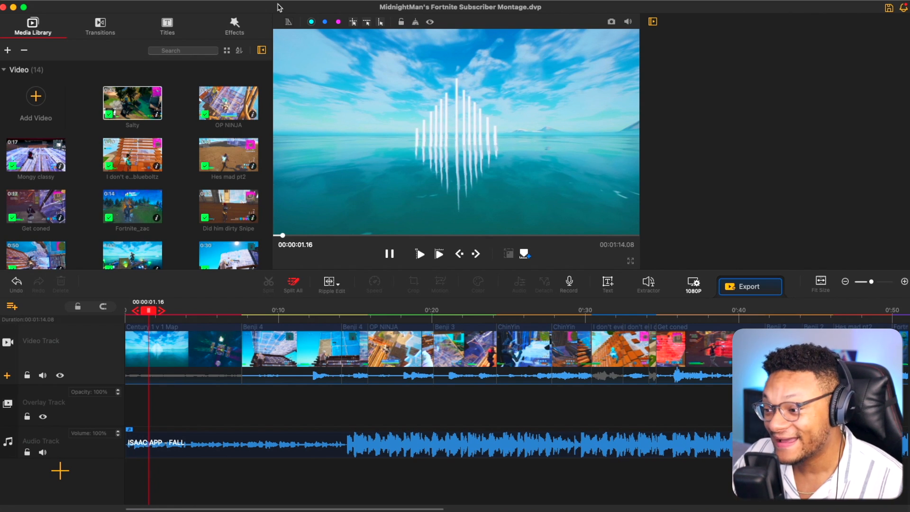
Add a second audio track and place the Top 3 _BEST_ Shotgun sound effect on it at 00:00:13.83, trimmed to 2.50 seconds.
left_click(261, 308)
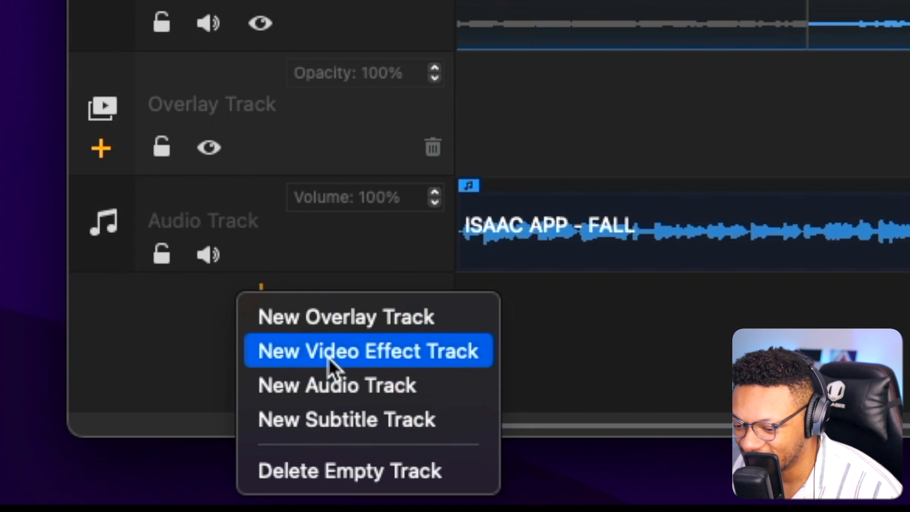
left_click(329, 392)
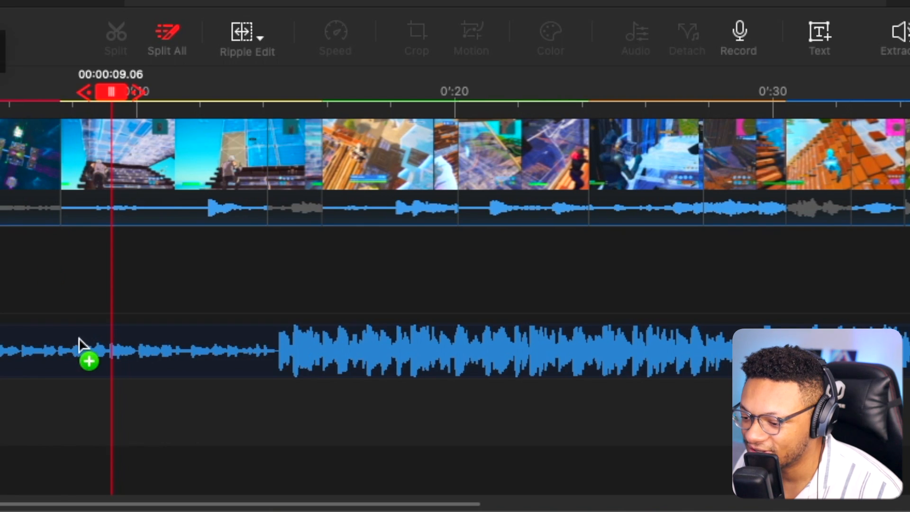
left_click_drag(81, 350, 123, 419)
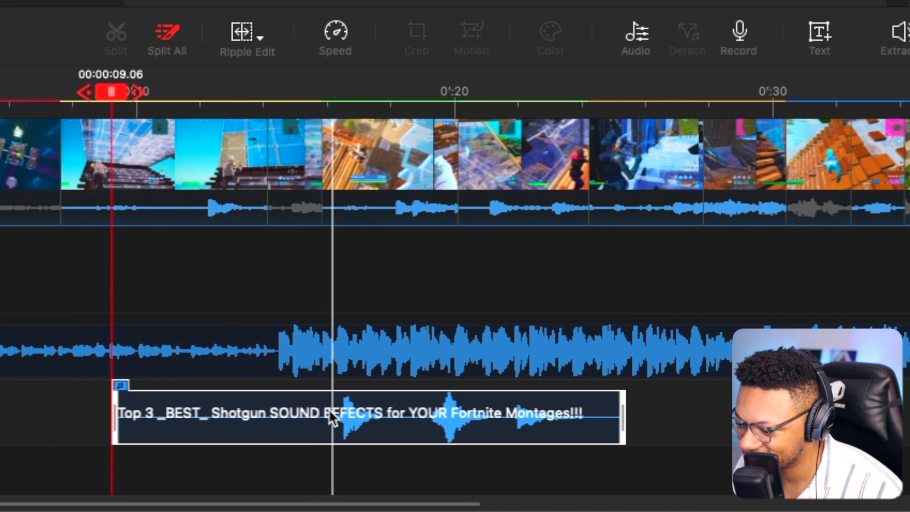
key("space")
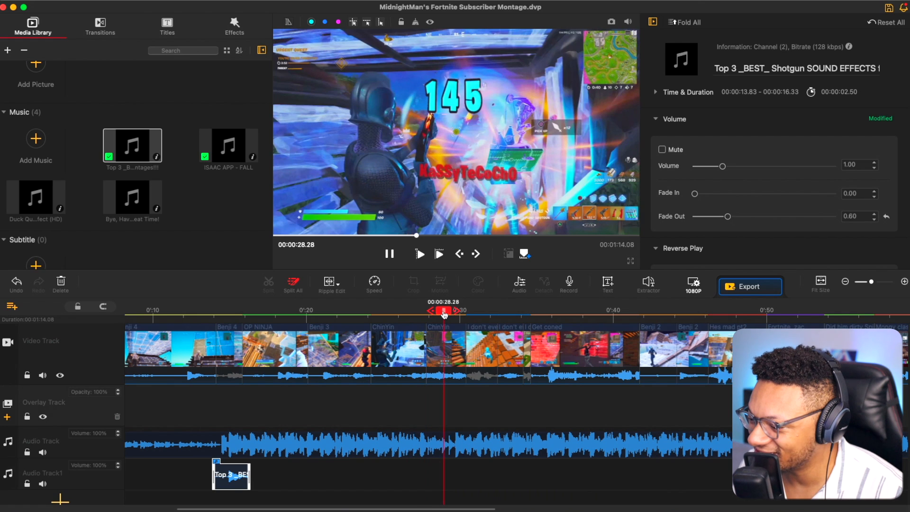
left_click_drag(445, 314, 431, 316)
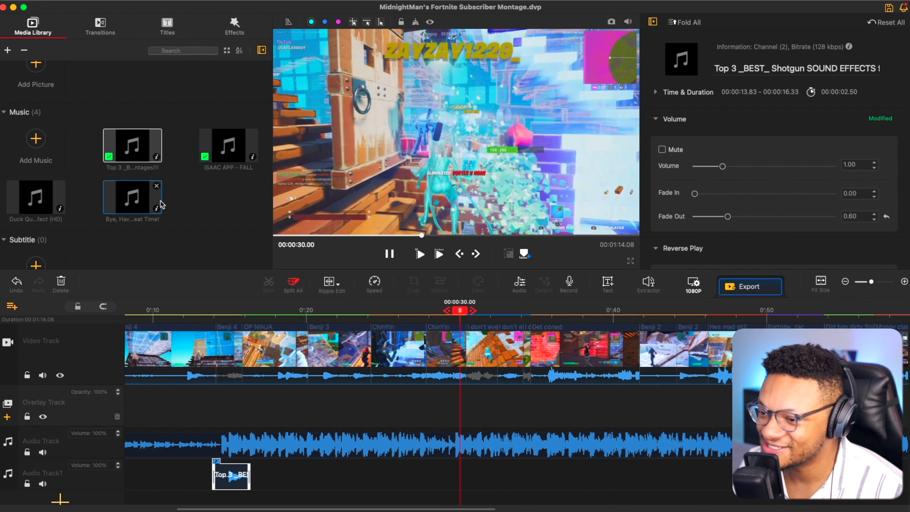
Place the Duck Quack sound effect on the second audio track at 00:00:28.20.
left_click(39, 199)
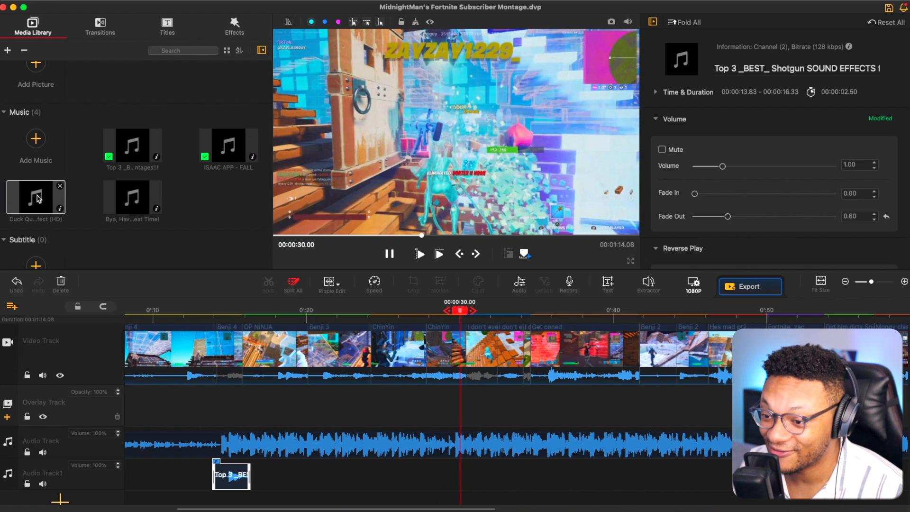
left_click_drag(21, 196, 459, 479)
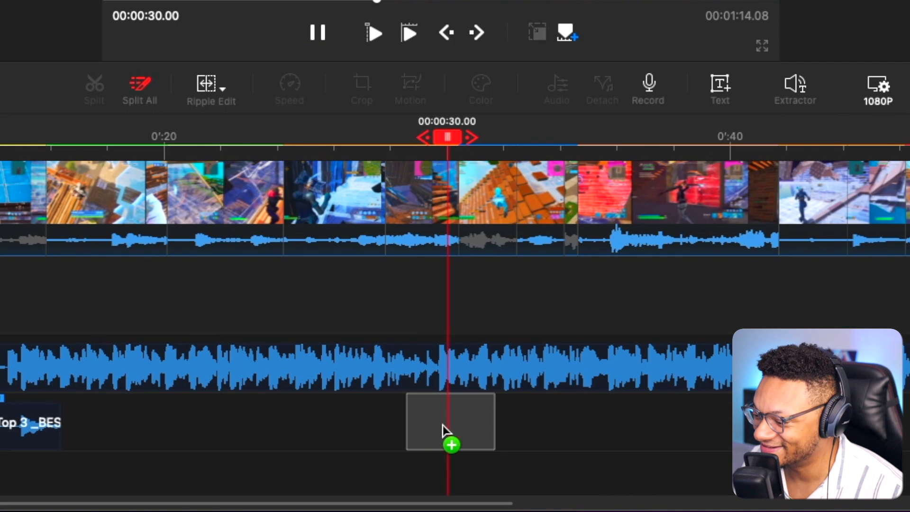
left_click_drag(442, 429, 448, 426)
Shift the Duck Quack sound effect to start at 00:00:29.53 and set the playhead ahead of it at 00:00:28.25.
scroll(442, 427, "down", 3)
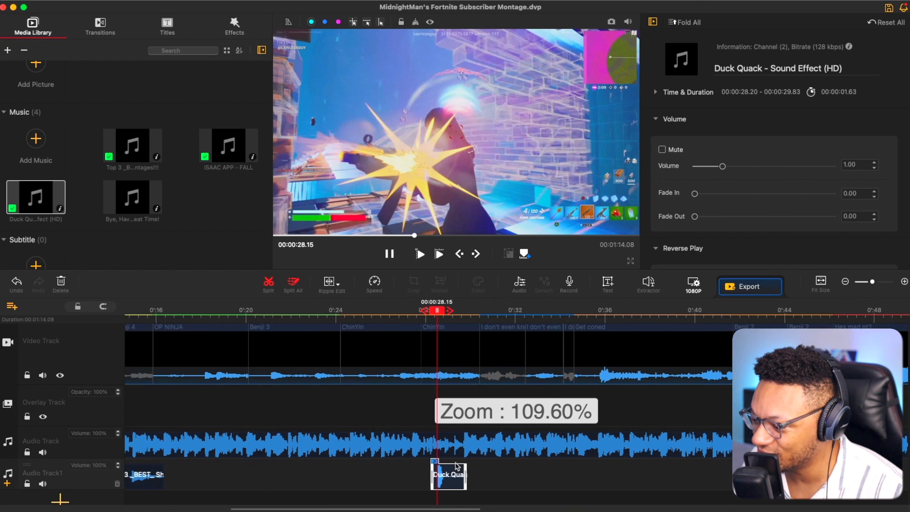
scroll(458, 467, "up", 5)
left_click_drag(375, 470, 447, 467)
left_click(368, 311)
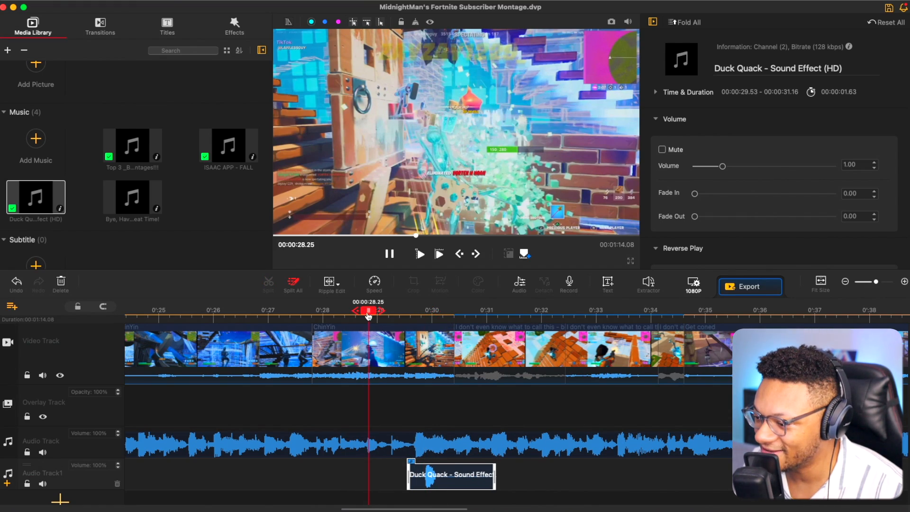